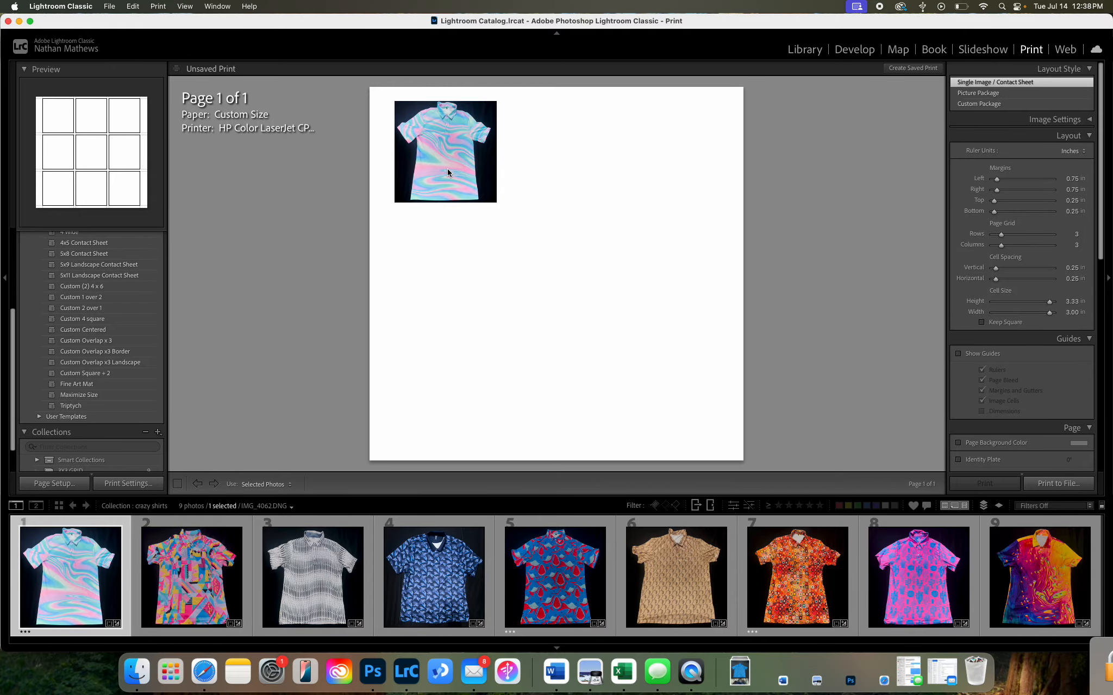
Step: Select all nine shirt photos for the contact sheet and set its left and right margins to 0.25 in
key("super+a")
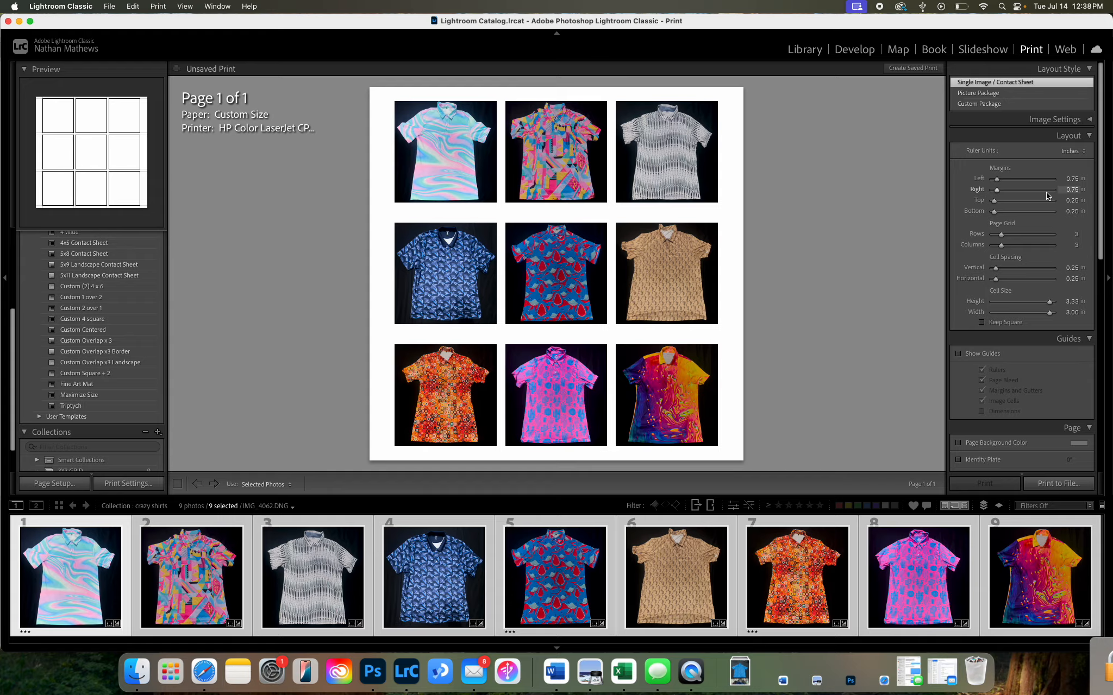
left_click(1071, 179)
key("BackSpace")
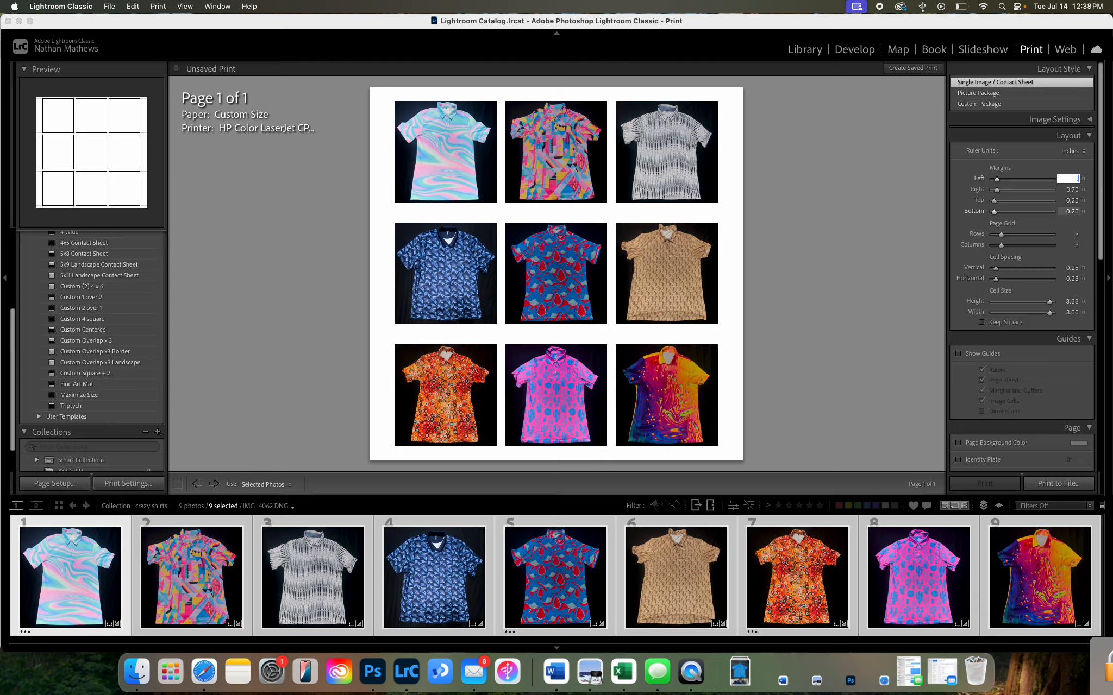
type(".25")
key("Tab")
key("BackSpace")
type(".25")
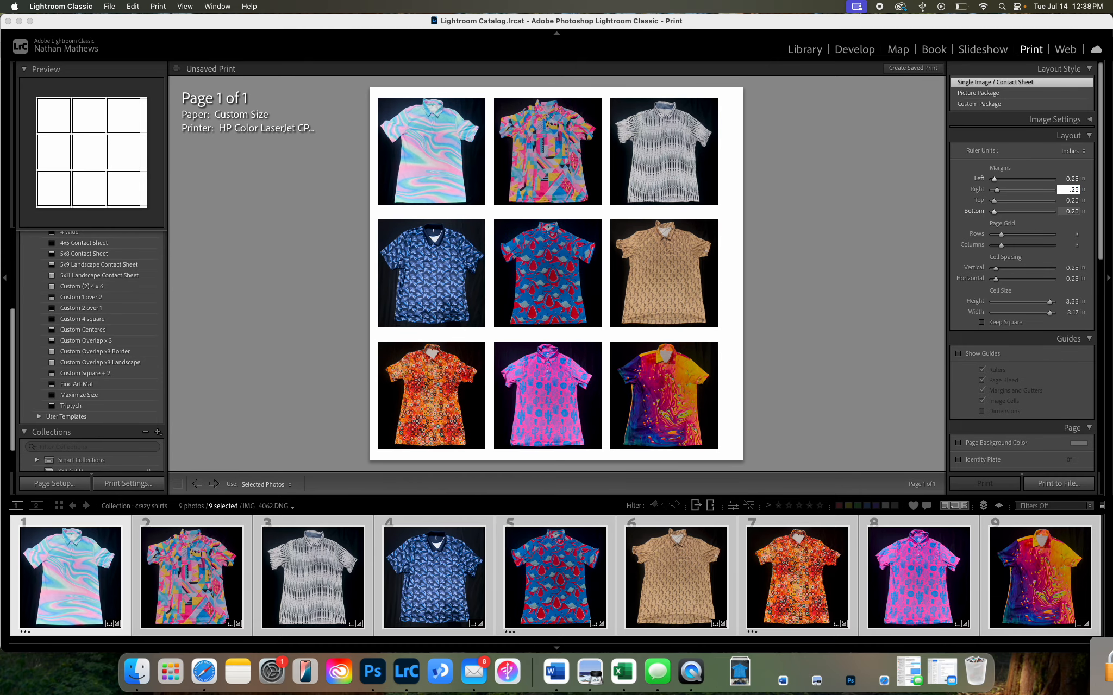
key("Return")
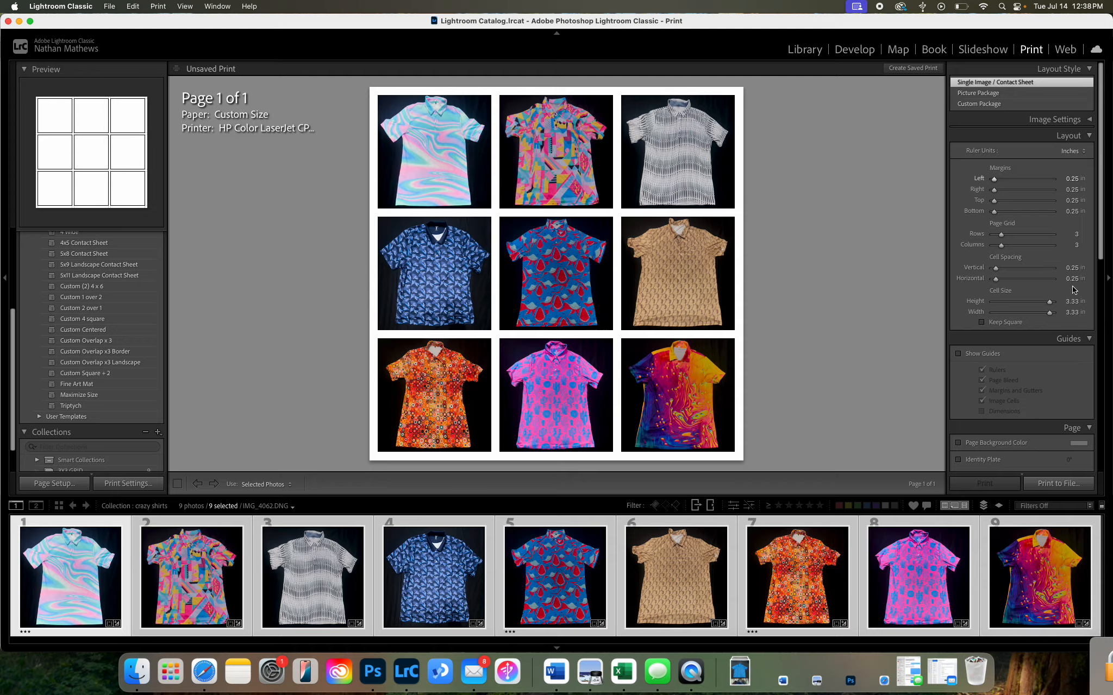
Step: Preview the layout guides on the page, hide them again and collapse the Guides section
scroll(1073, 281, "down", 4)
left_click(958, 245)
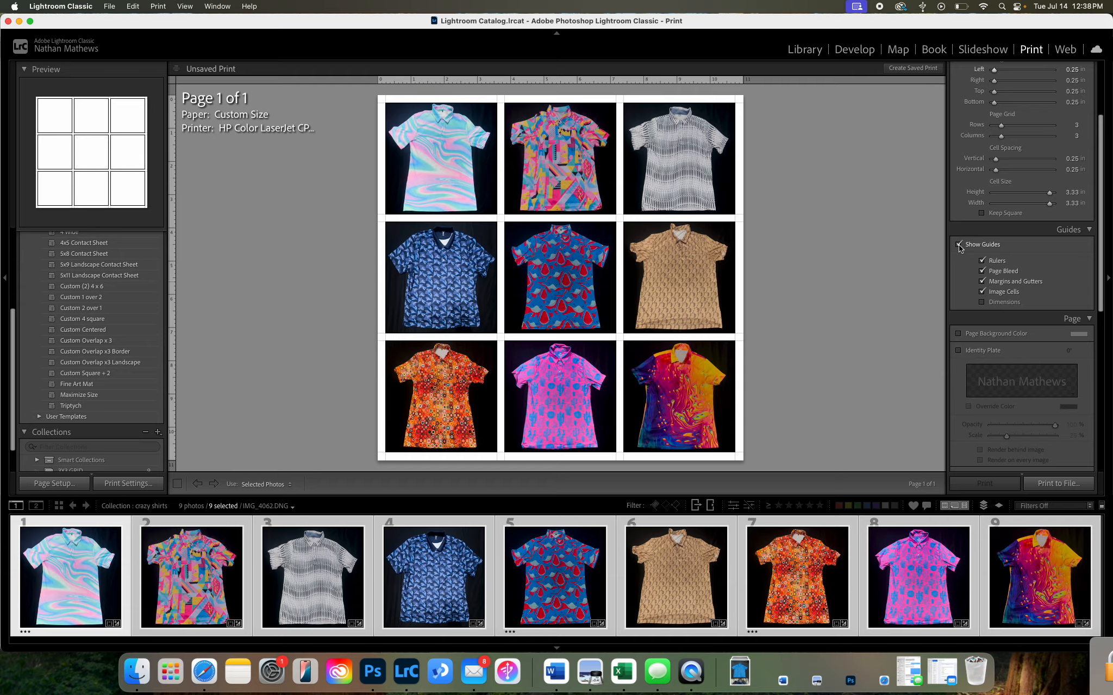
left_click(958, 245)
scroll(1027, 268, "down", 1)
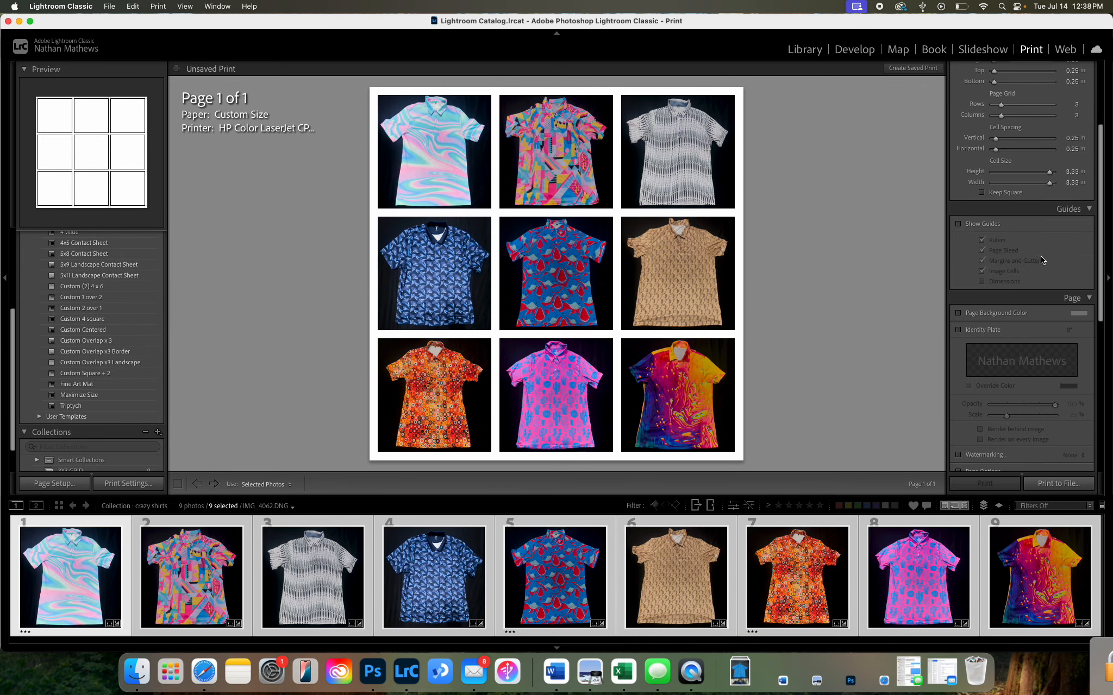
left_click(1089, 210)
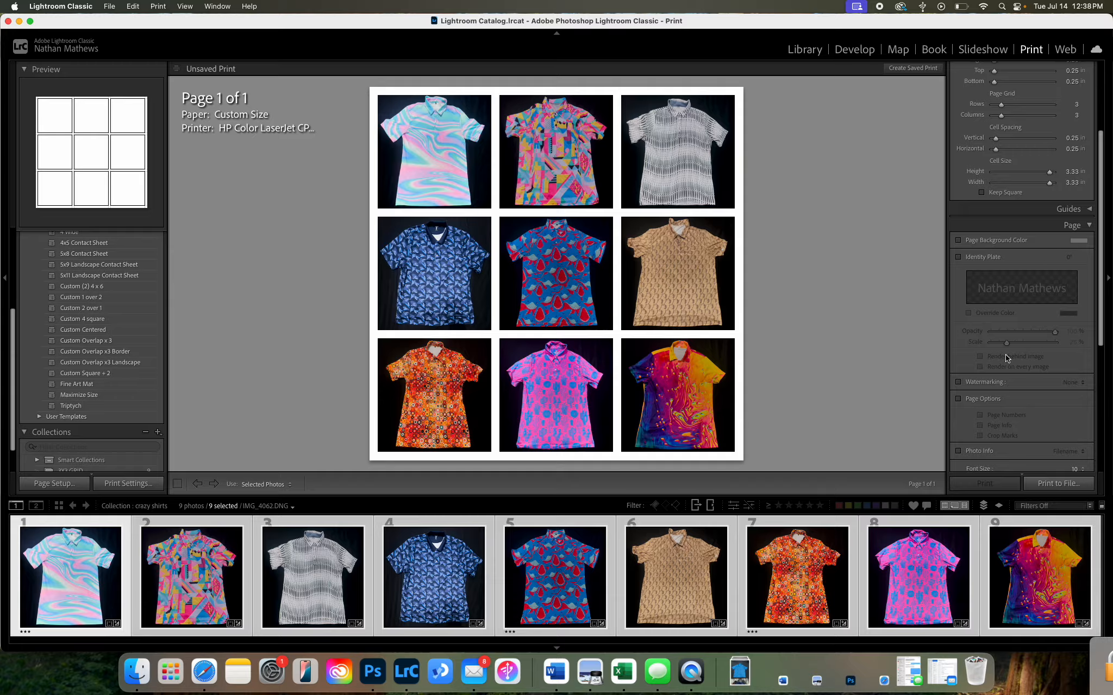
Step: Enable the page background color and set it to black
scroll(998, 411, "down", 3)
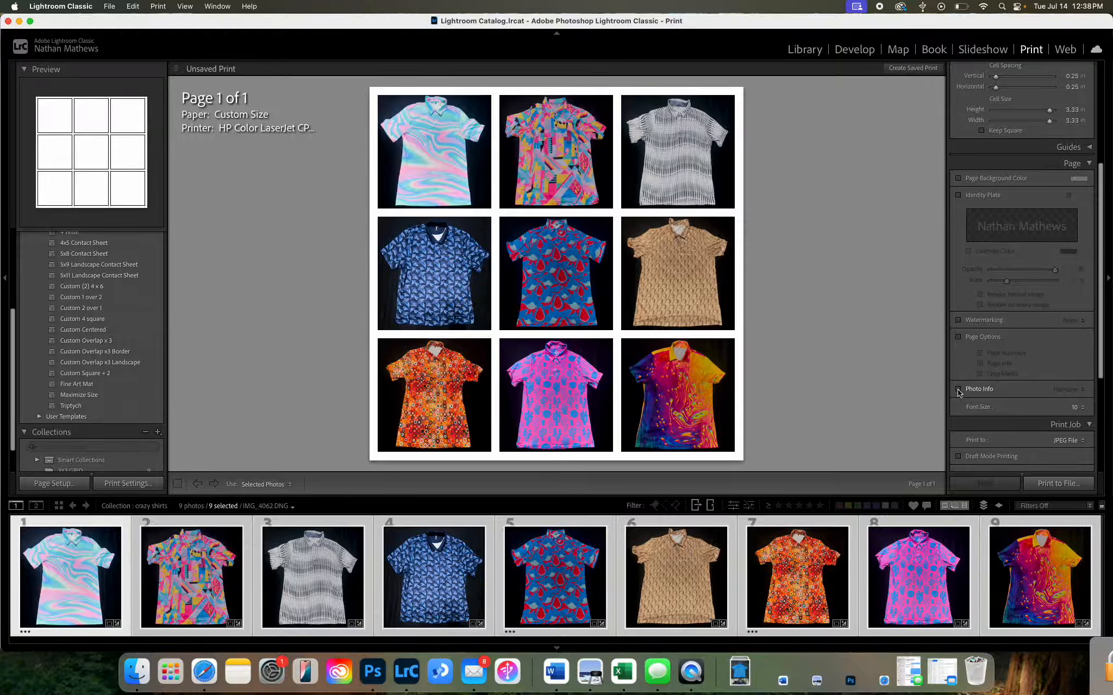
left_click(1088, 165)
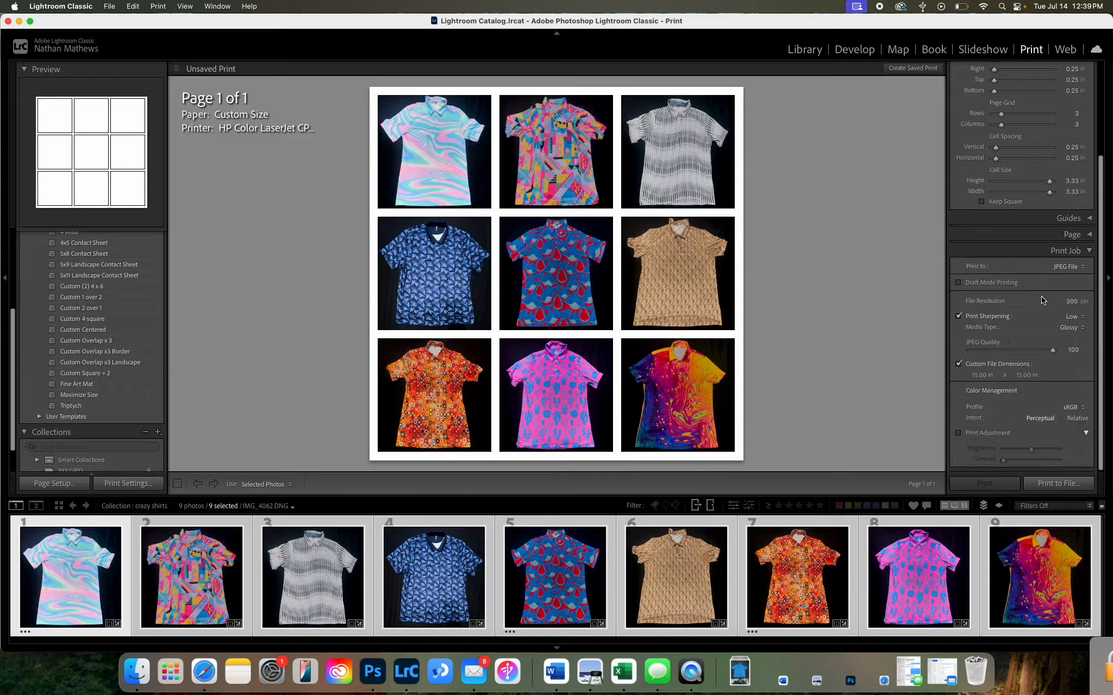
left_click(1087, 236)
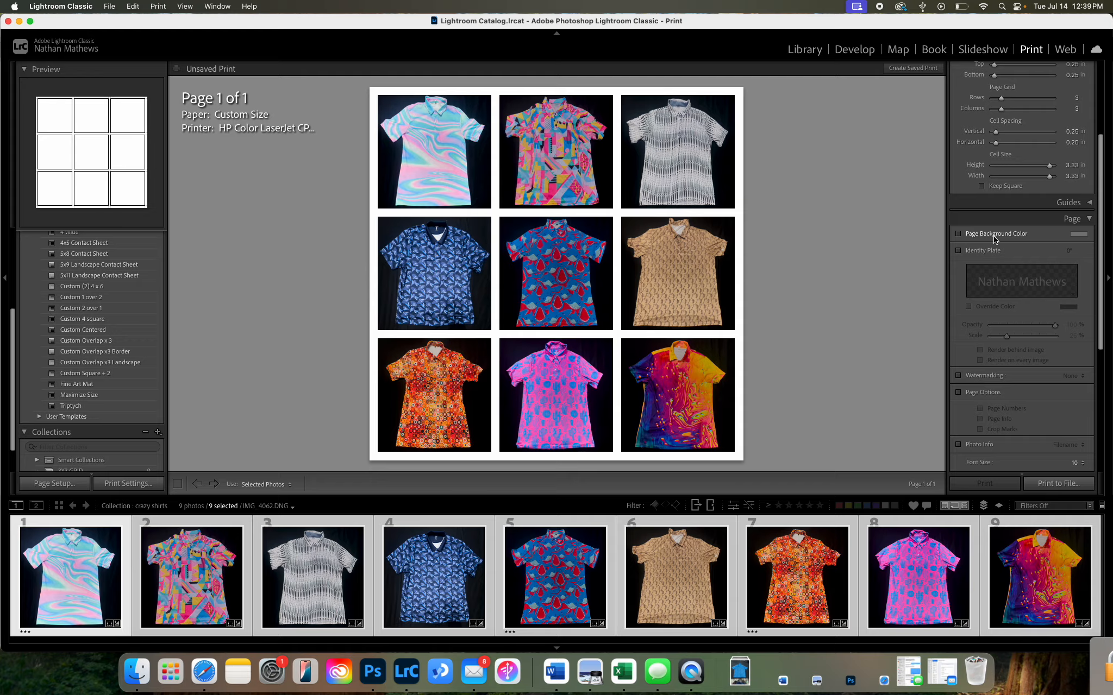
left_click(980, 234)
left_click(1080, 235)
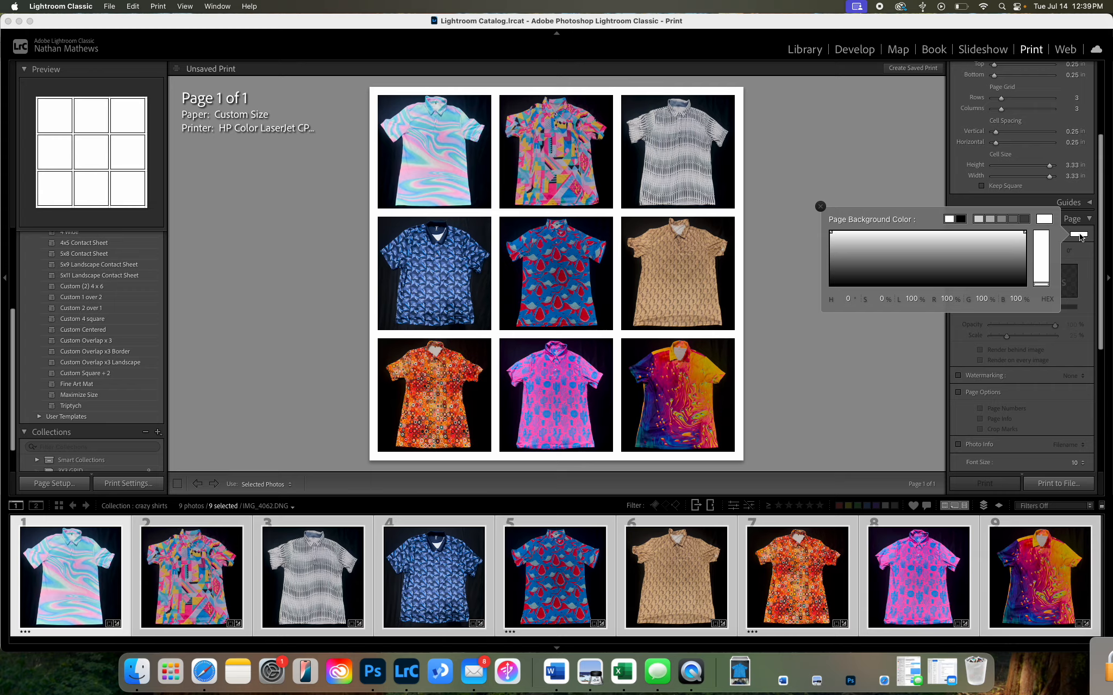
left_click(962, 220)
left_click(1091, 300)
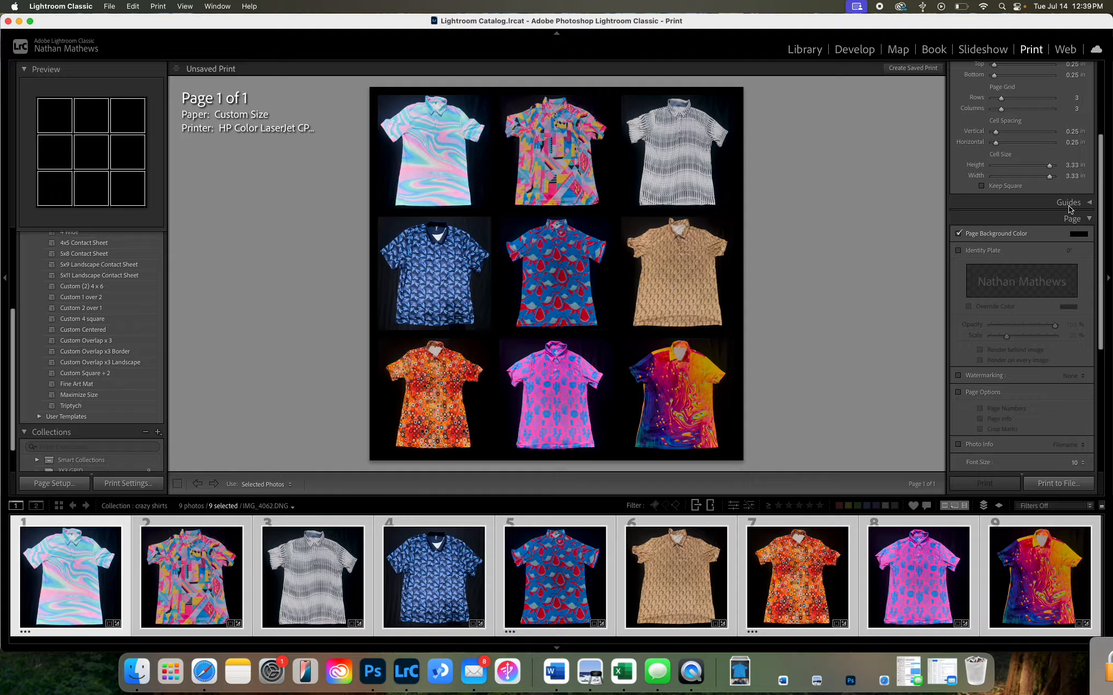
Step: Try sampling a different page background color and deny the screen recording request
left_click(1079, 235)
left_click_drag(937, 262, 821, 209)
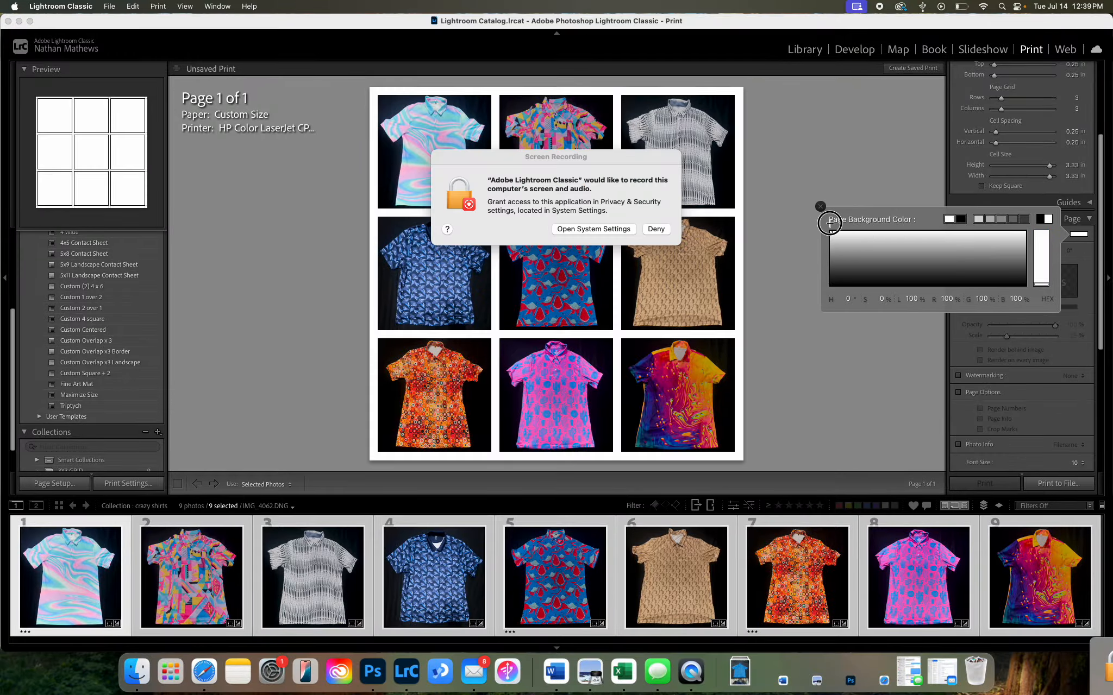
left_click(659, 229)
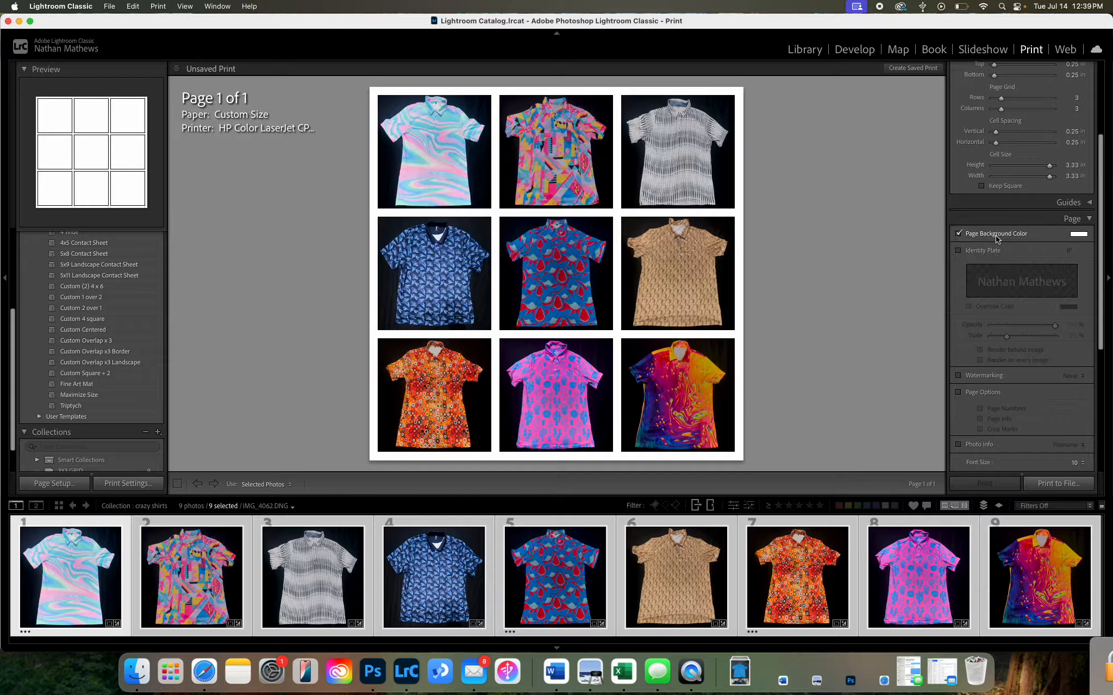
Step: Set the page background color back to black and close the color picker
left_click(1080, 236)
left_click(961, 219)
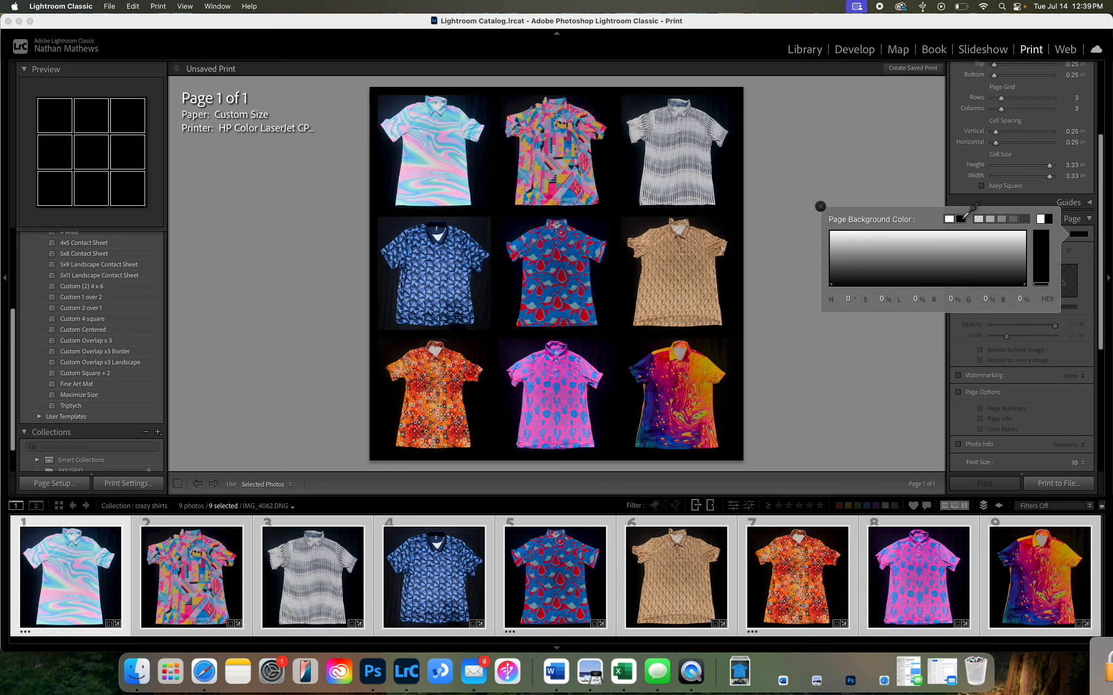
left_click(1085, 400)
Step: Print the layout to a JPEG file in the Exports folder, naming it with the author's full name followed by "Project 4"
scroll(1046, 414, "down", 8)
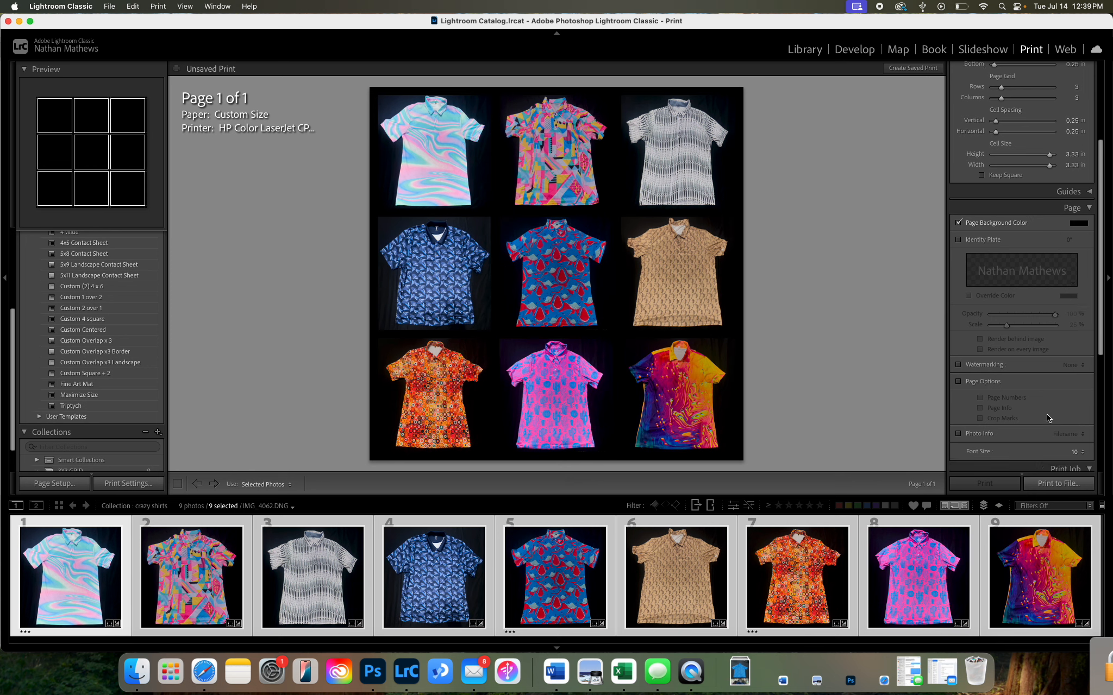
left_click(1060, 484)
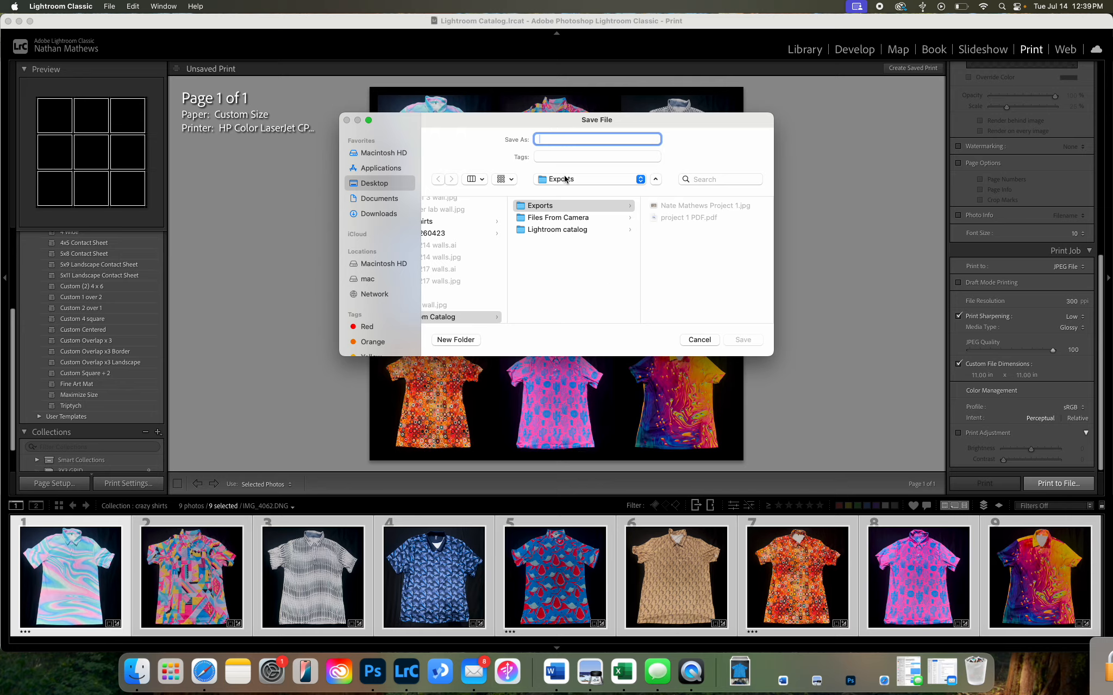
type("Project 4Nate Mathew")
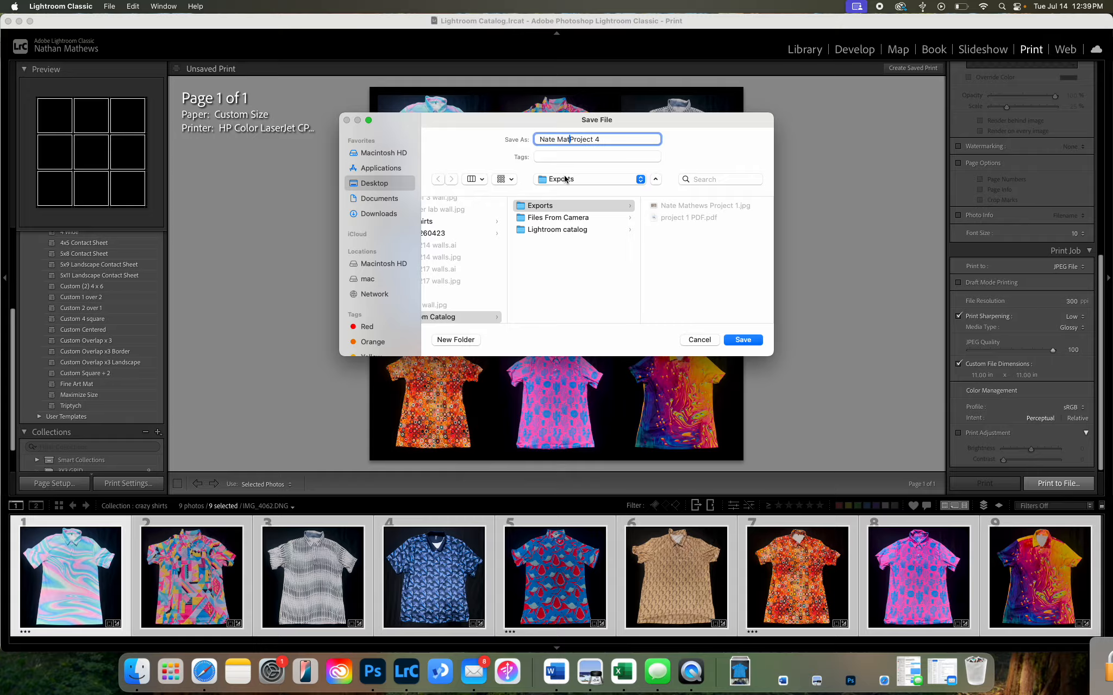
type("s")
left_click(746, 339)
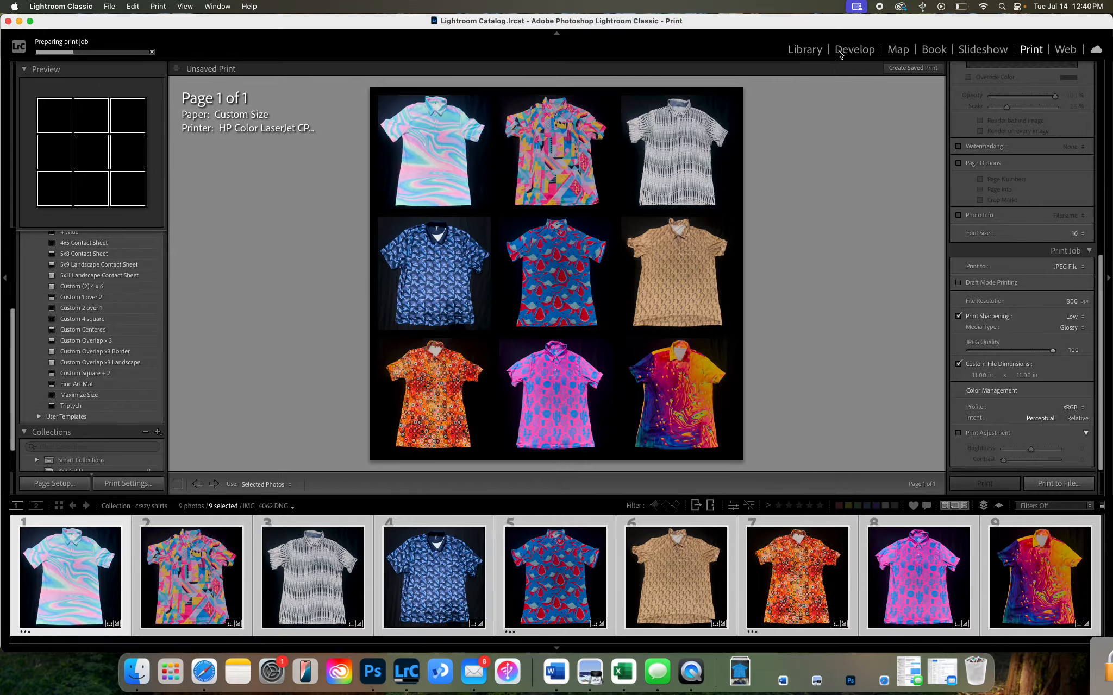
Step: Reorder the crazy shirts collection in the Library to start with geometric, blue, red-and-blue, gray, pink and pastel shirts, in that order
left_click(806, 52)
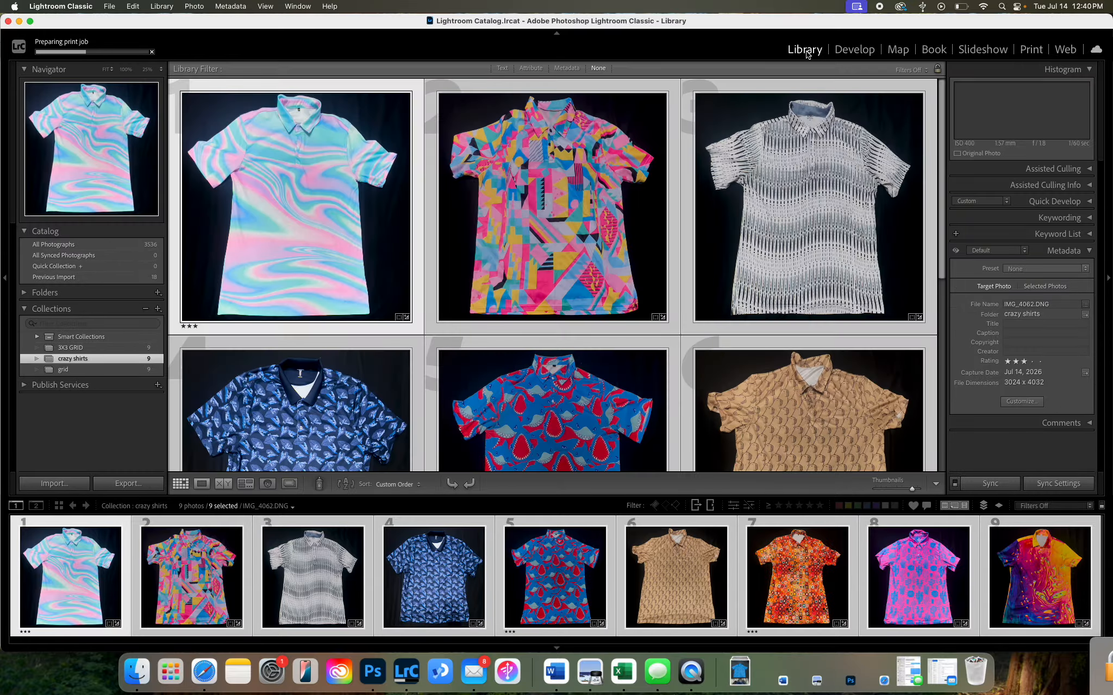
left_click(459, 322)
left_click_drag(496, 288, 200, 267)
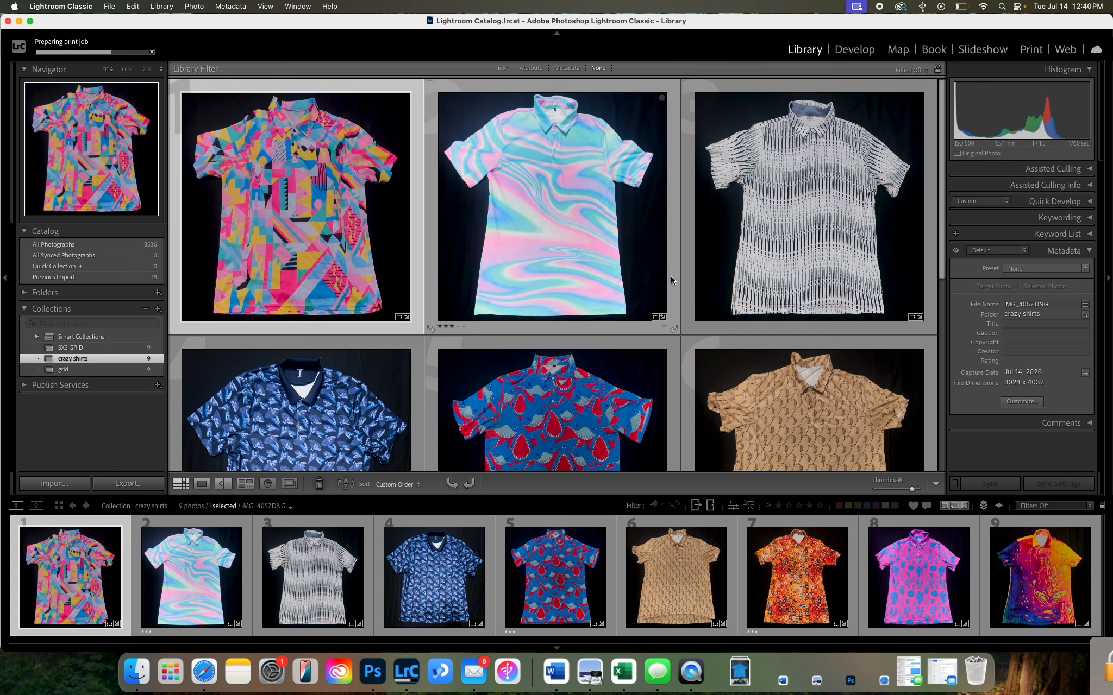
left_click_drag(775, 283, 677, 377)
left_click_drag(521, 232, 682, 394)
scroll(549, 280, "down", 5)
left_click_drag(552, 353, 549, 183)
scroll(659, 253, "up", 5)
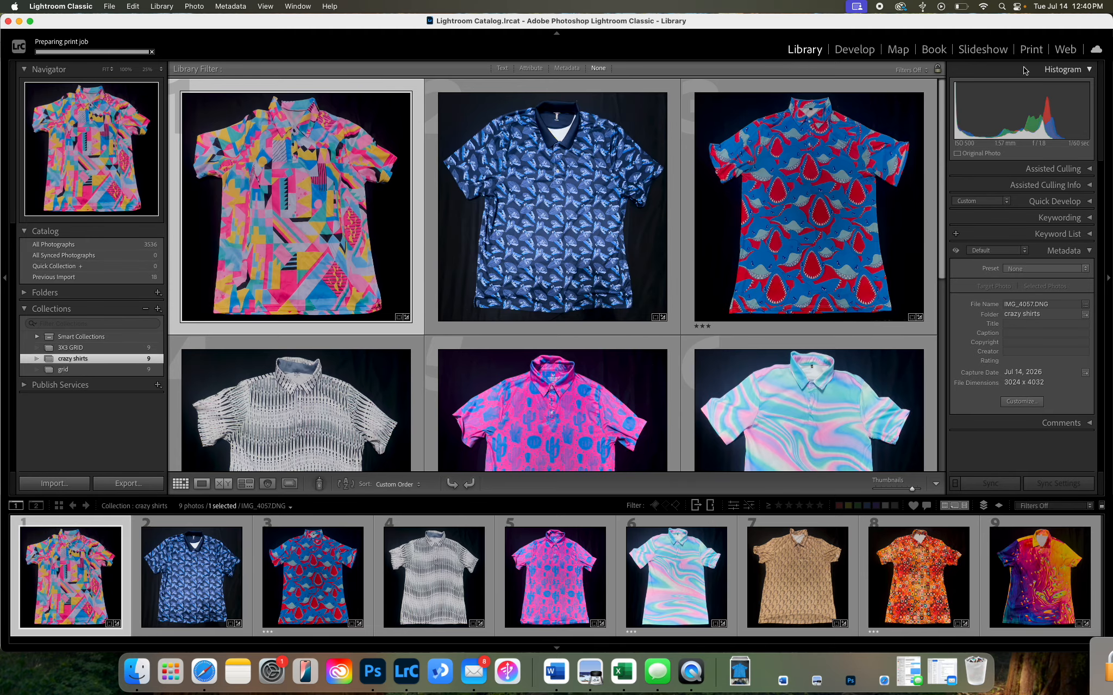
Step: Return to the Print module and fill the 3x3 layout with all nine reordered photos
left_click(1032, 49)
right_click(1033, 50)
left_click(1034, 50)
left_click(1034, 50)
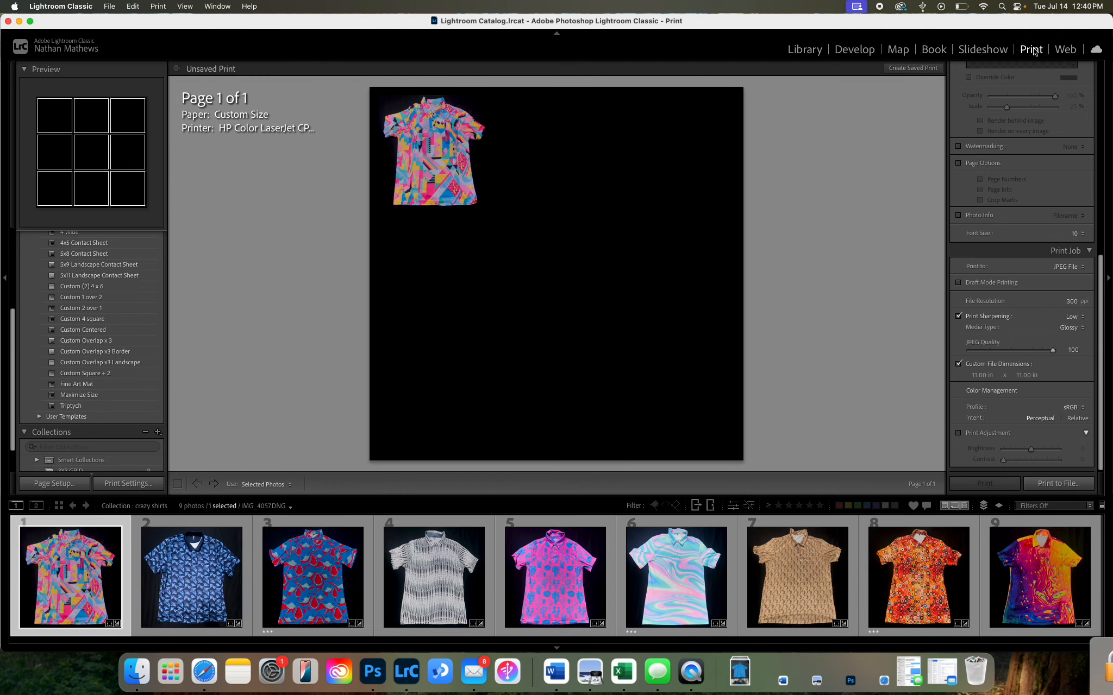
key("super+a")
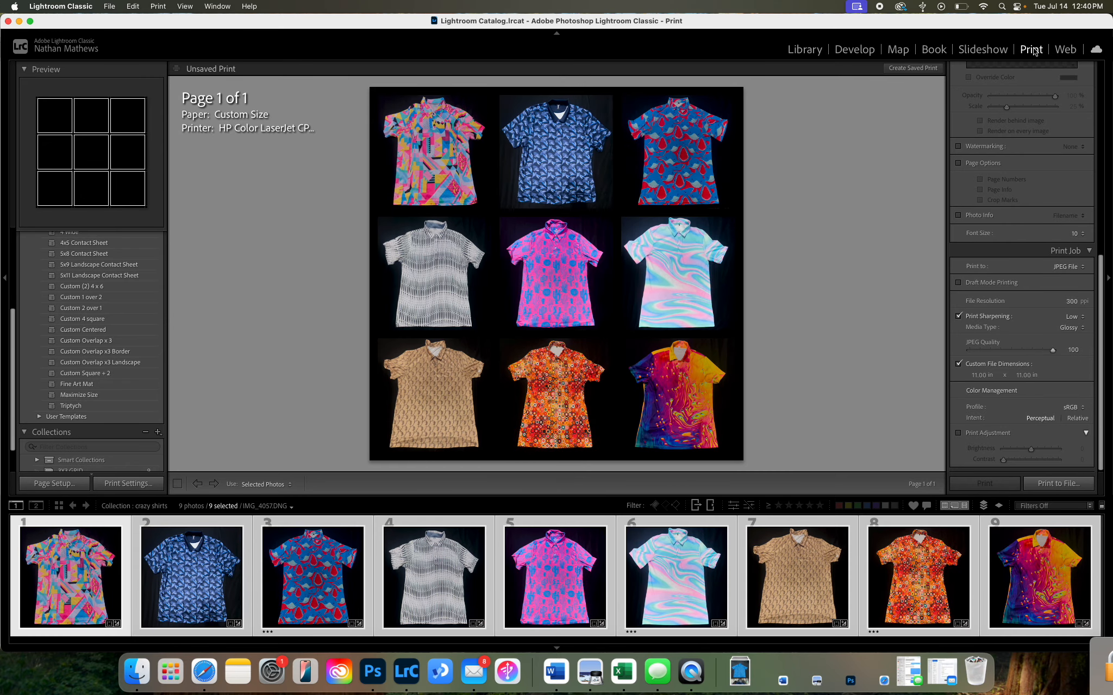